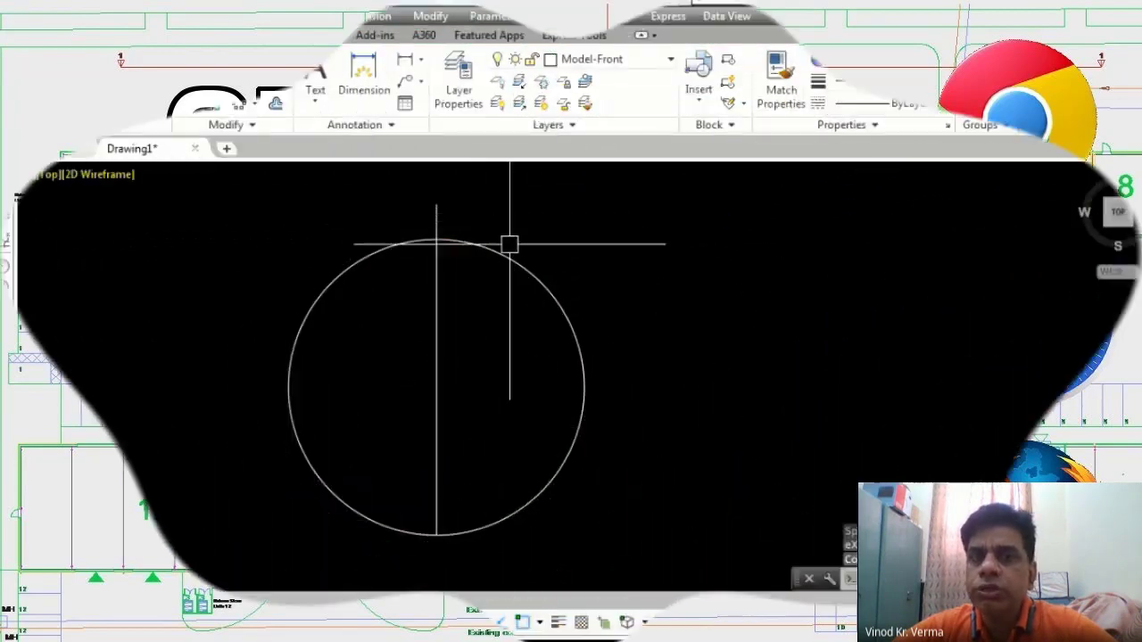
- Draw a short horizontal line above the circle with the L command
{"action": "scroll", "coordinate": [395, 191], "scroll_direction": "up", "scroll_amount": 3}
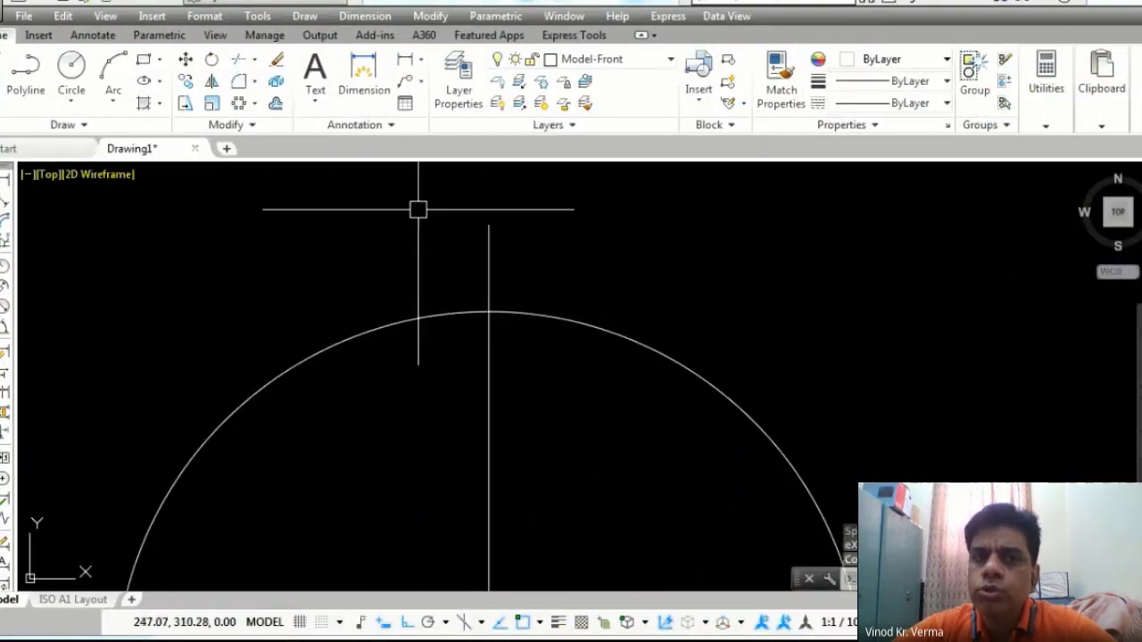
{"action": "type", "text": "L"}
{"action": "key", "text": "Return"}
{"action": "left_click", "coordinate": [541, 264]}
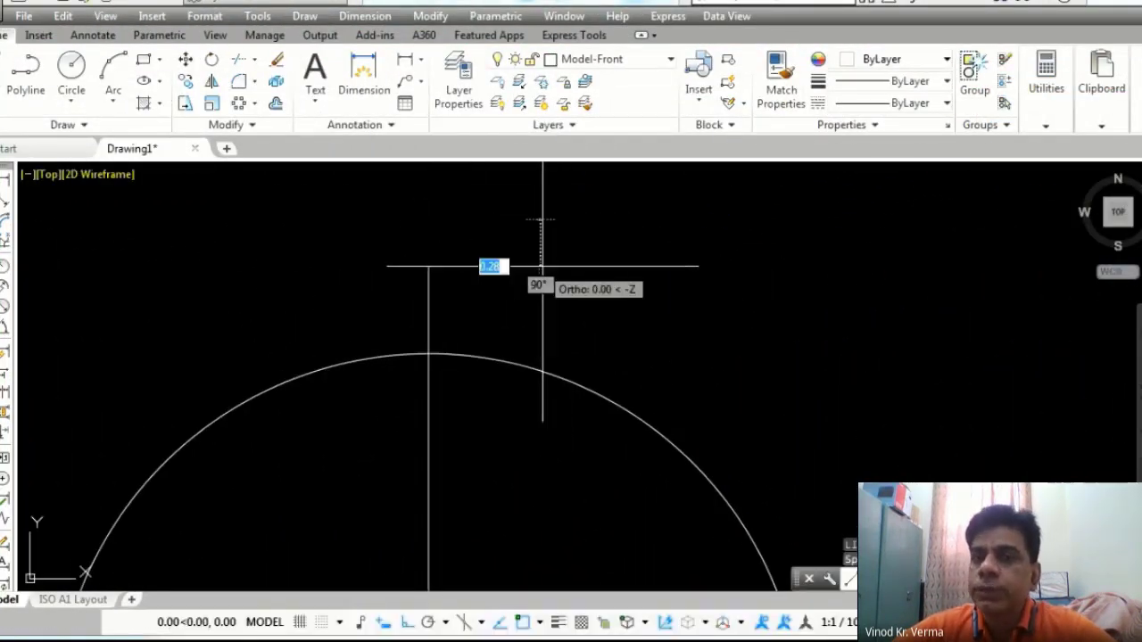
{"action": "left_click", "coordinate": [595, 266]}
{"action": "key", "text": "Return"}
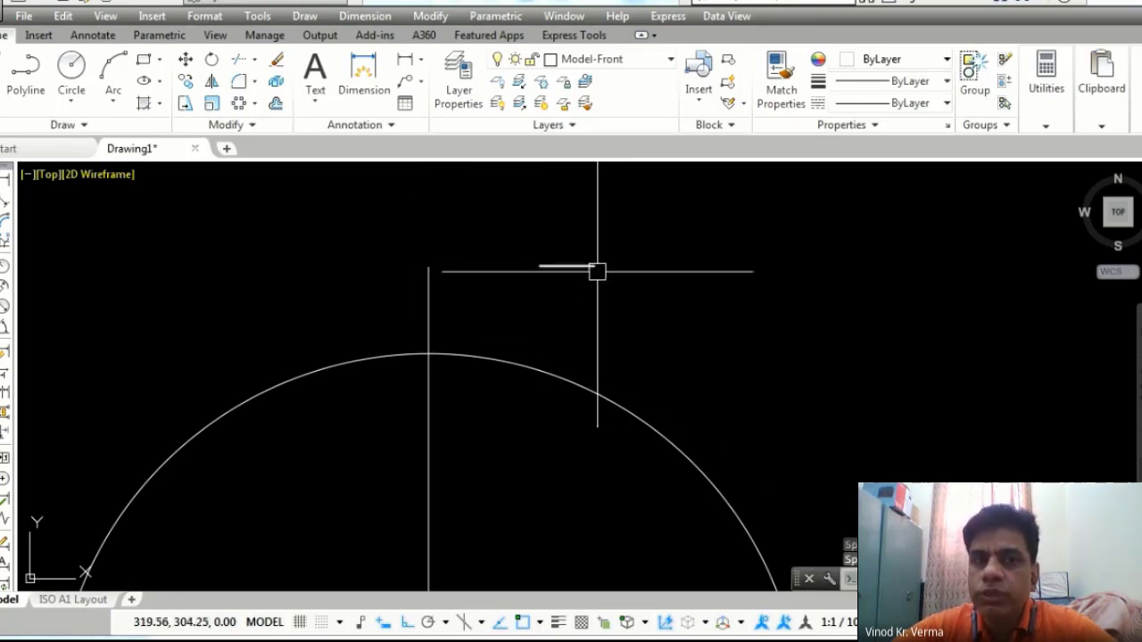
- Centre the short line on the vertical line's top as a T, then start an arc at its left end
{"action": "left_click", "coordinate": [587, 261]}
{"action": "left_click", "coordinate": [584, 266]}
{"action": "scroll", "coordinate": [449, 235], "scroll_direction": "up", "scroll_amount": 4}
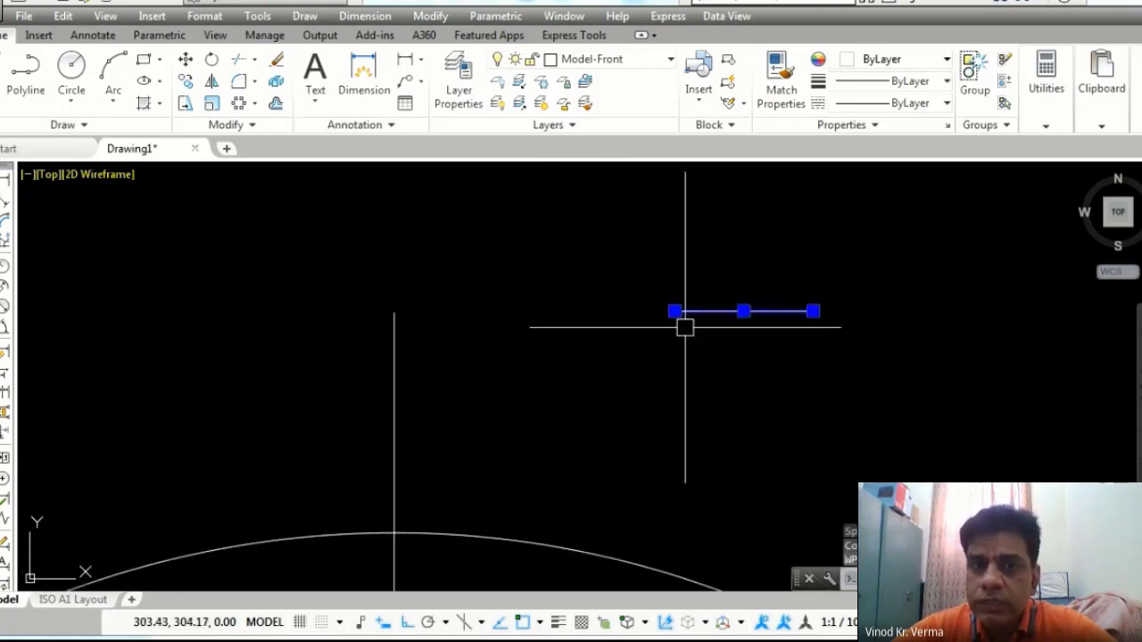
{"action": "left_click", "coordinate": [743, 311]}
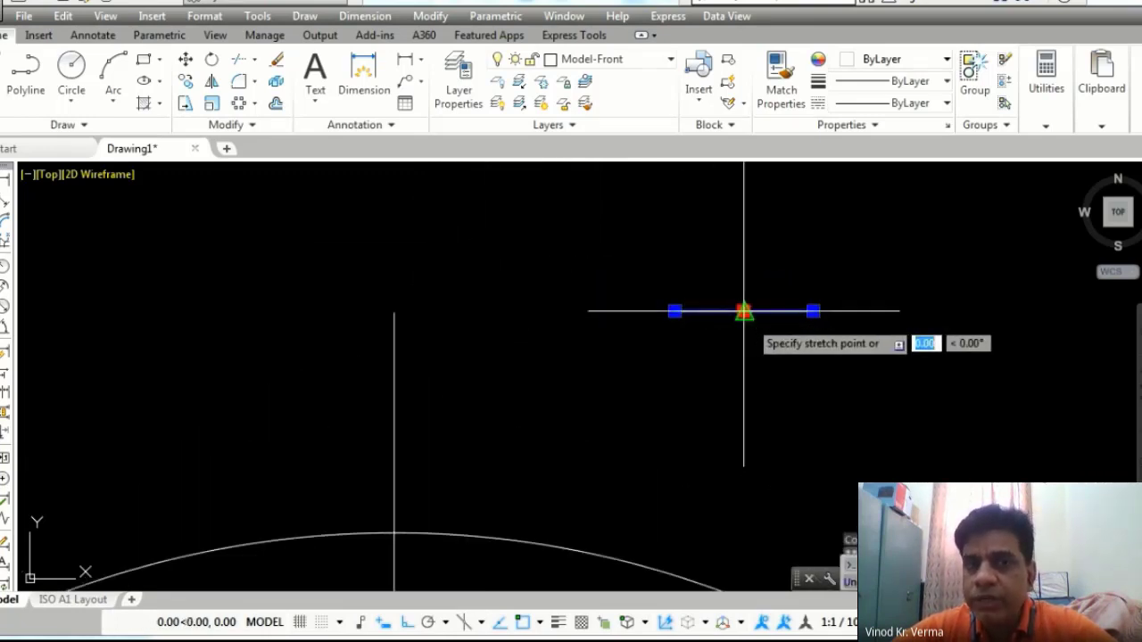
{"action": "left_click", "coordinate": [394, 314]}
{"action": "middle_click_drag", "start_coordinate": [608, 357], "coordinate": [614, 346]}
{"action": "key", "text": "Escape"}
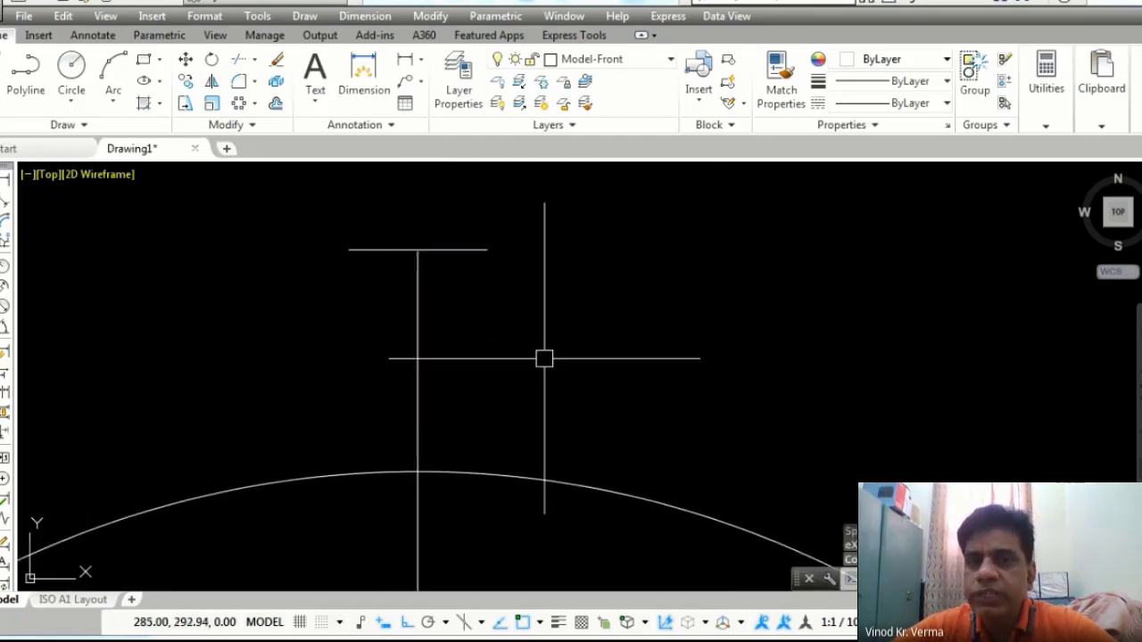
{"action": "left_click", "coordinate": [113, 79]}
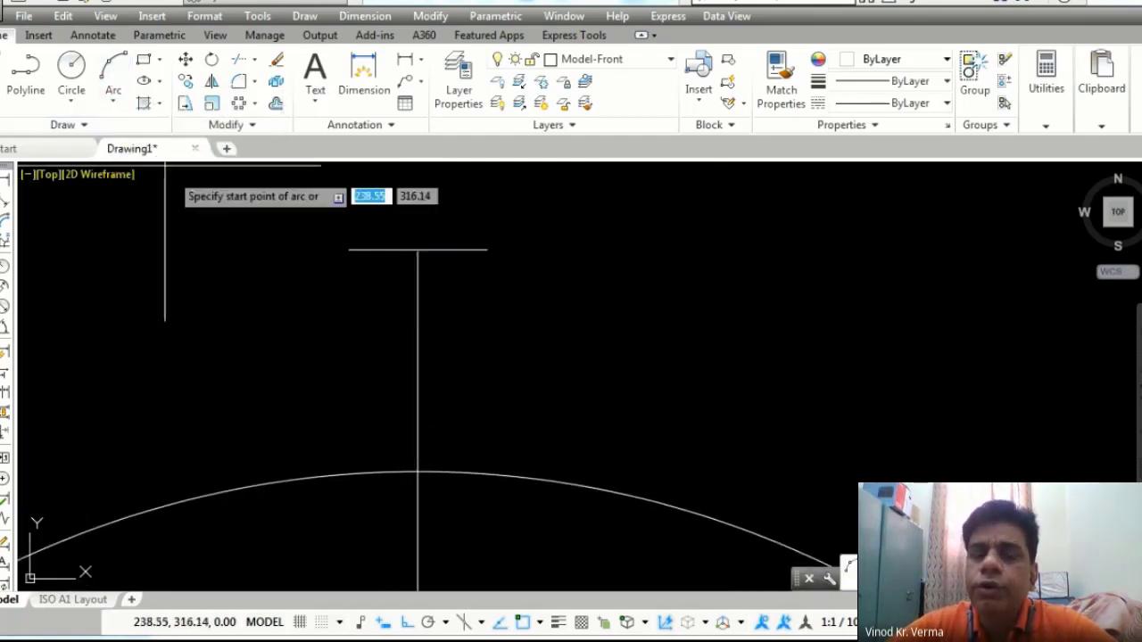
{"action": "left_click", "coordinate": [349, 250]}
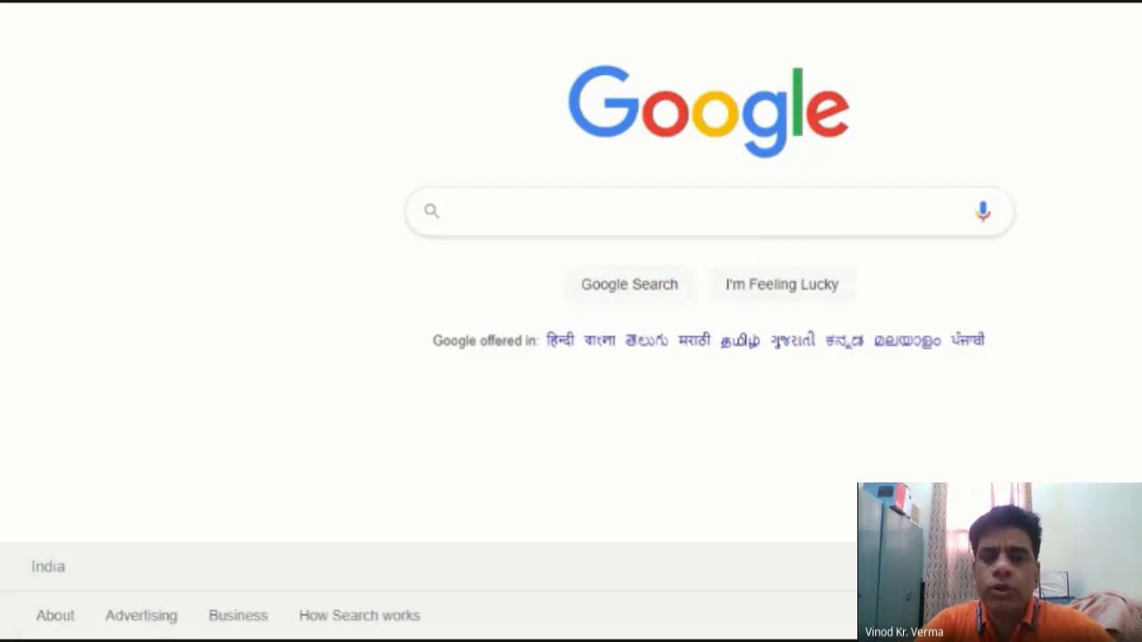
- Search Google for 'autocad online' and scroll down to the AutoCAD Web App result
{"action": "type", "text": "autocad oline"}
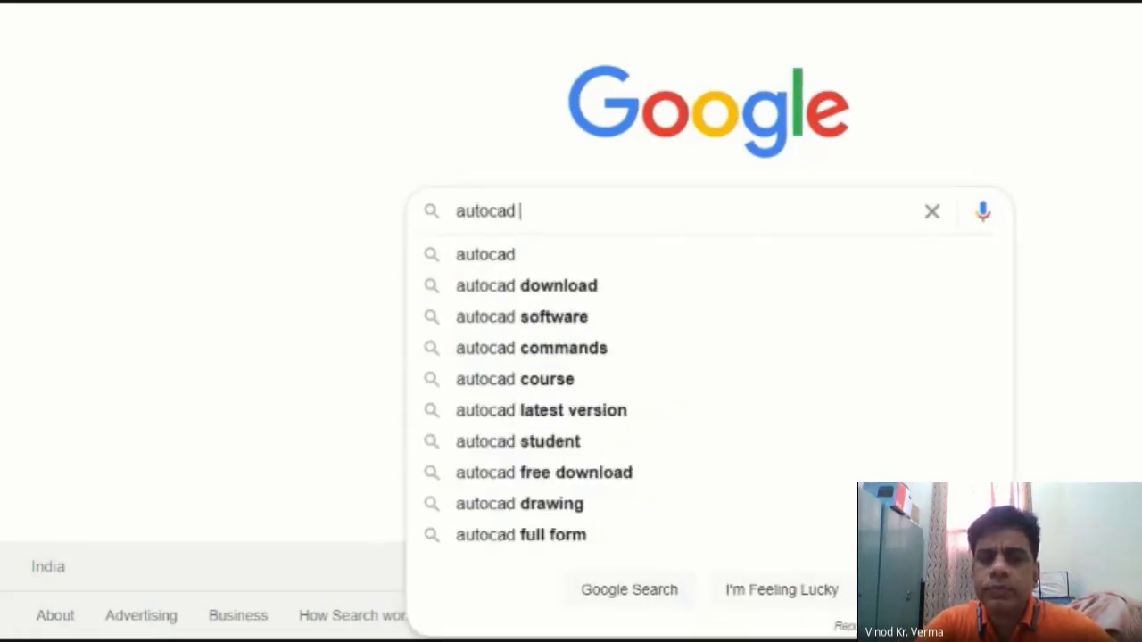
{"action": "key", "text": "BackSpace"}
{"action": "key", "text": "BackSpace"}
{"action": "key", "text": "BackSpace"}
{"action": "key", "text": "BackSpace"}
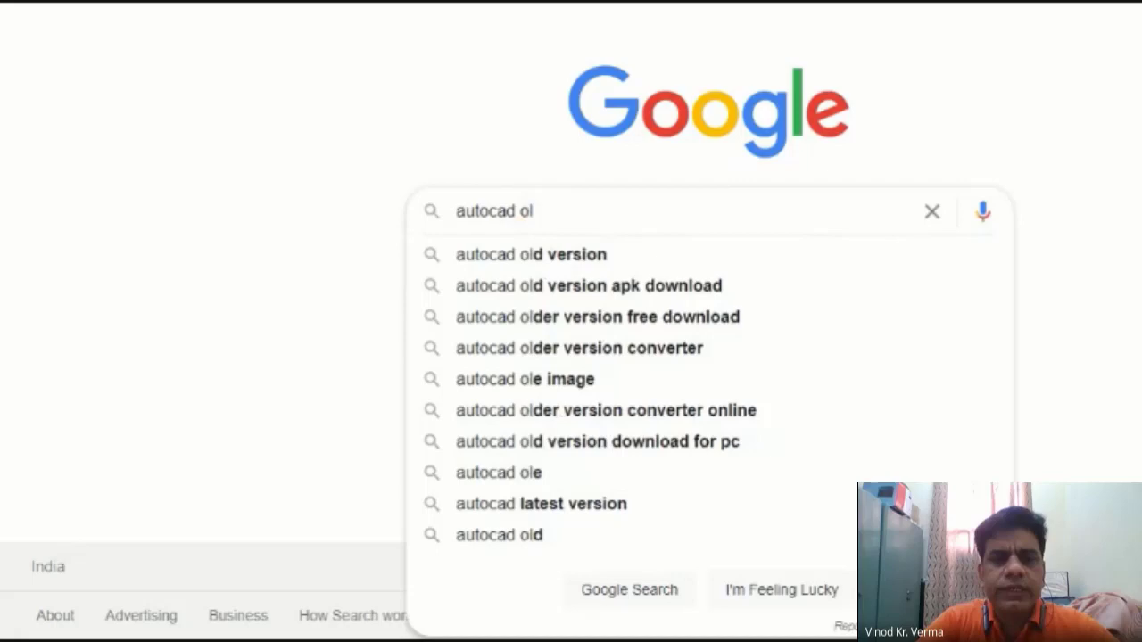
{"action": "type", "text": "nline"}
{"action": "key", "text": "Return"}
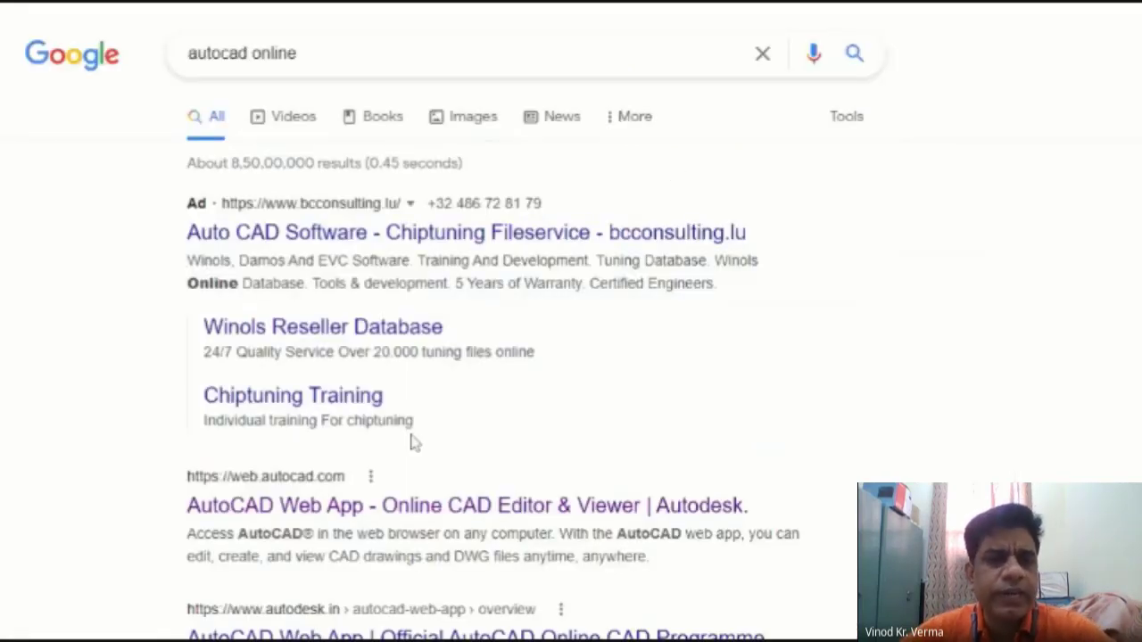
{"action": "scroll", "coordinate": [748, 390], "scroll_direction": "down", "scroll_amount": 1}
{"action": "scroll", "coordinate": [748, 390], "scroll_direction": "down", "scroll_amount": 2}
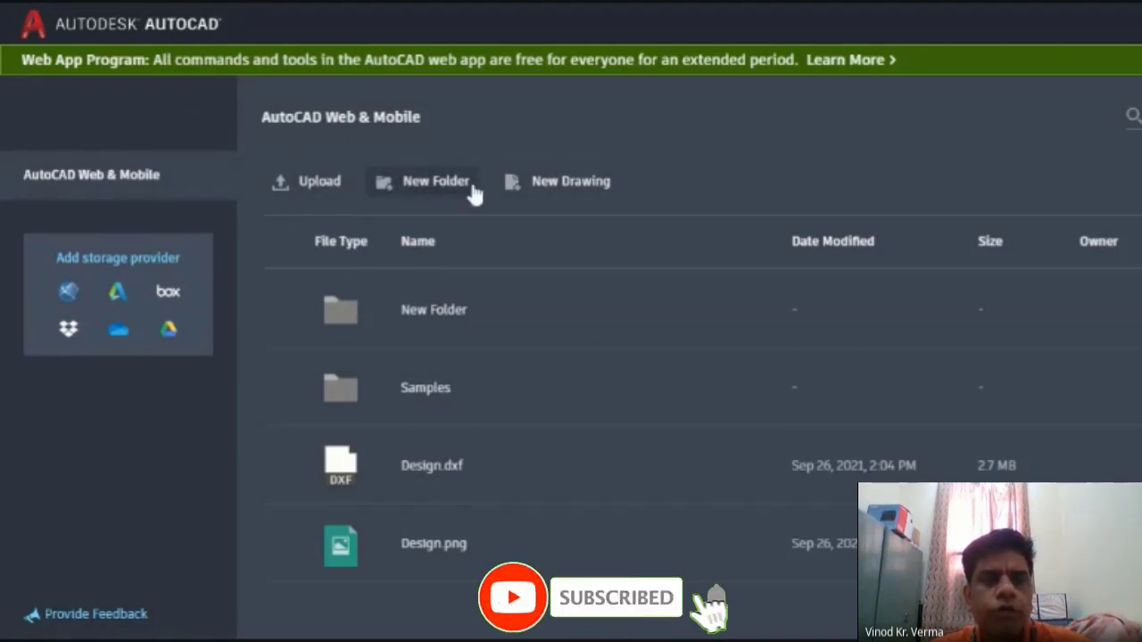
- Go to the AutoCAD Web & Mobile file list showing New Folder, Samples, Design.dxf and Design.png
{"action": "left_click", "coordinate": [312, 192]}
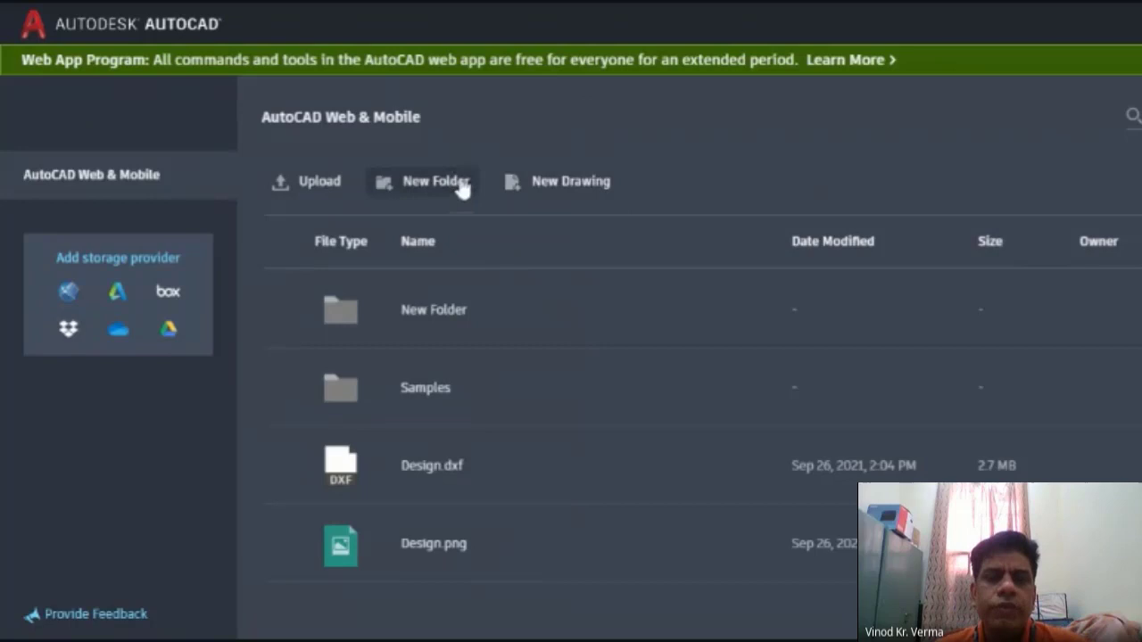
- Create a new drawing named 'Drawing 1' from the acad_web_metric.dwt template
{"action": "left_click", "coordinate": [558, 189]}
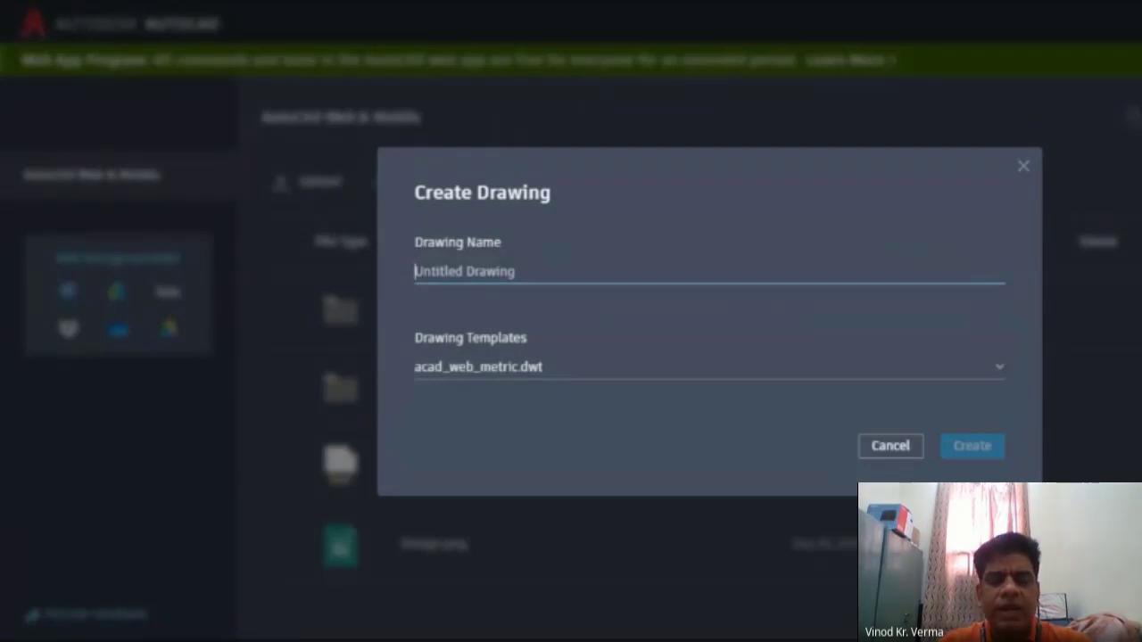
{"action": "type", "text": "Dra"}
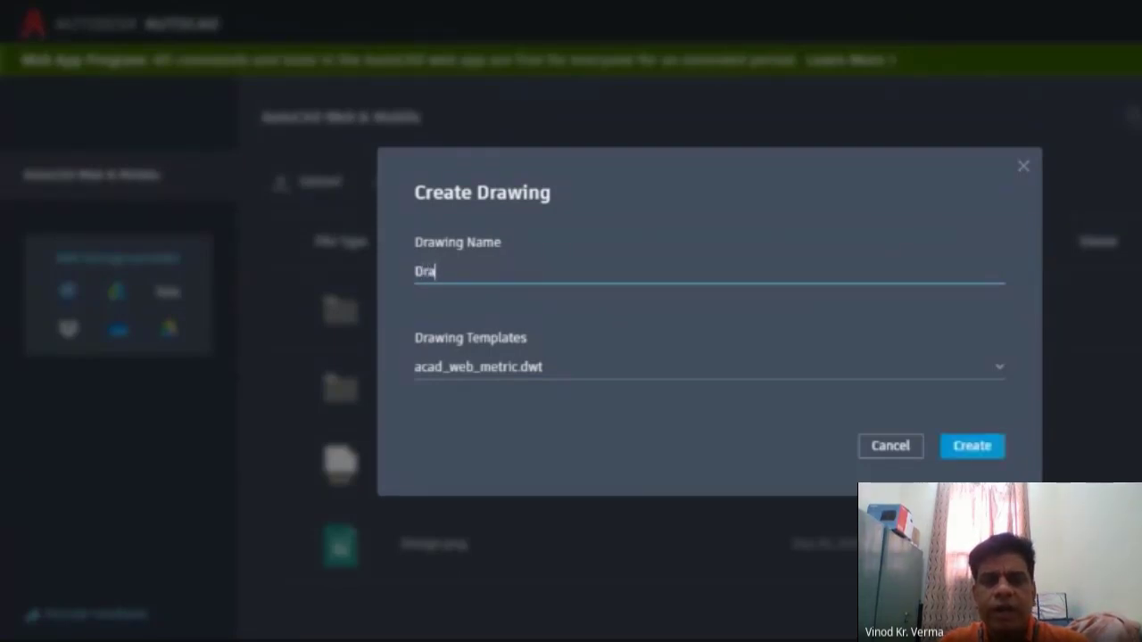
{"action": "type", "text": "wing 1"}
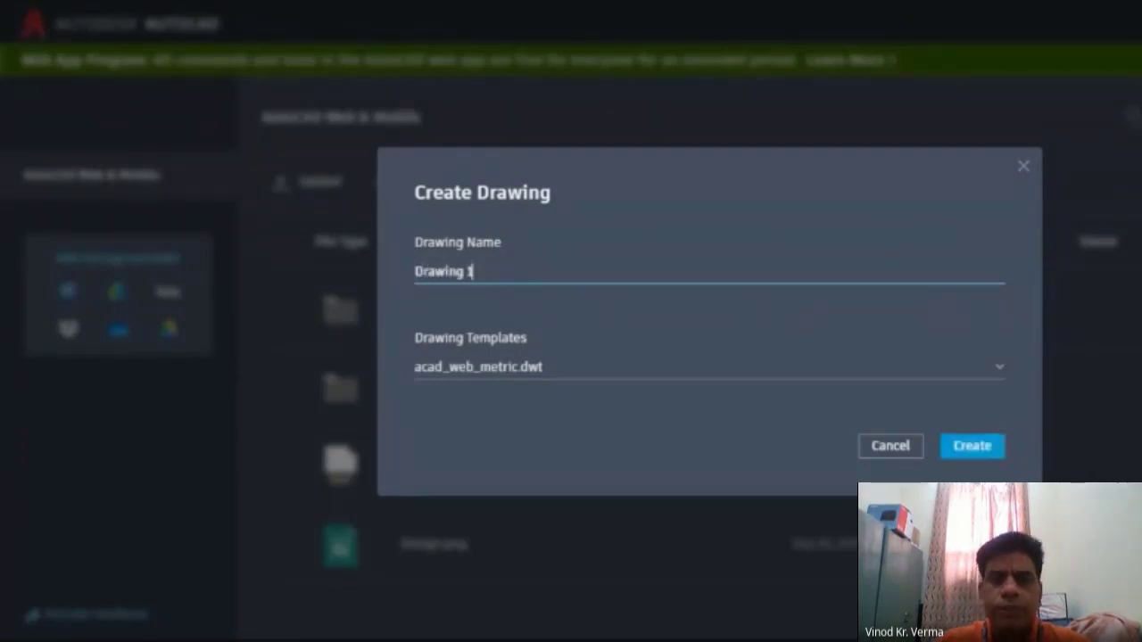
{"action": "left_click", "coordinate": [593, 380]}
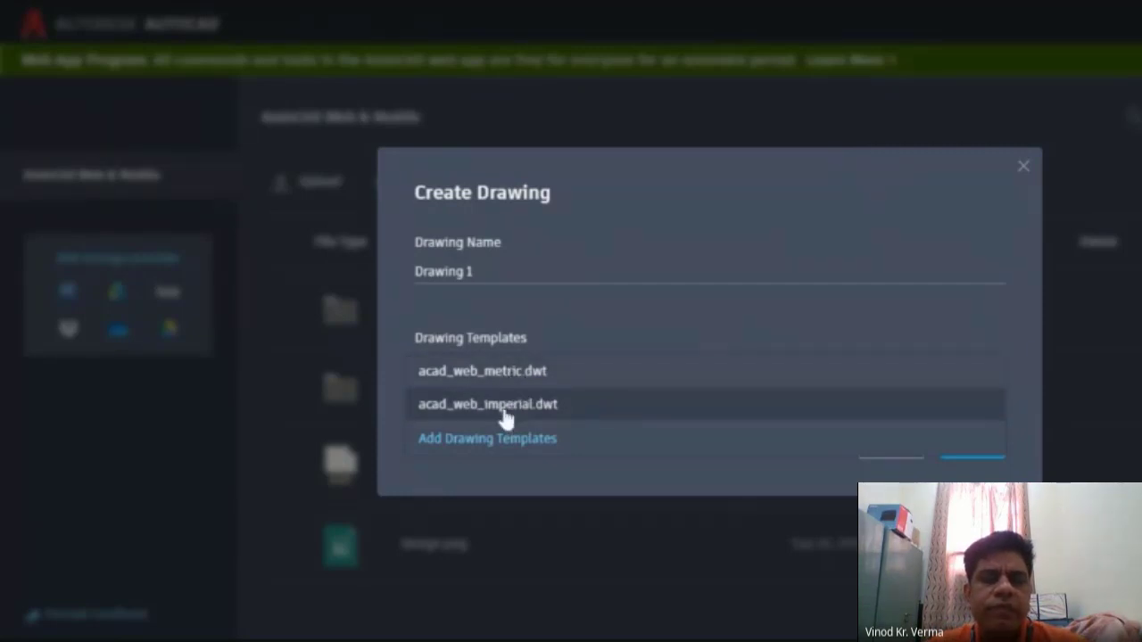
{"action": "left_click", "coordinate": [553, 373]}
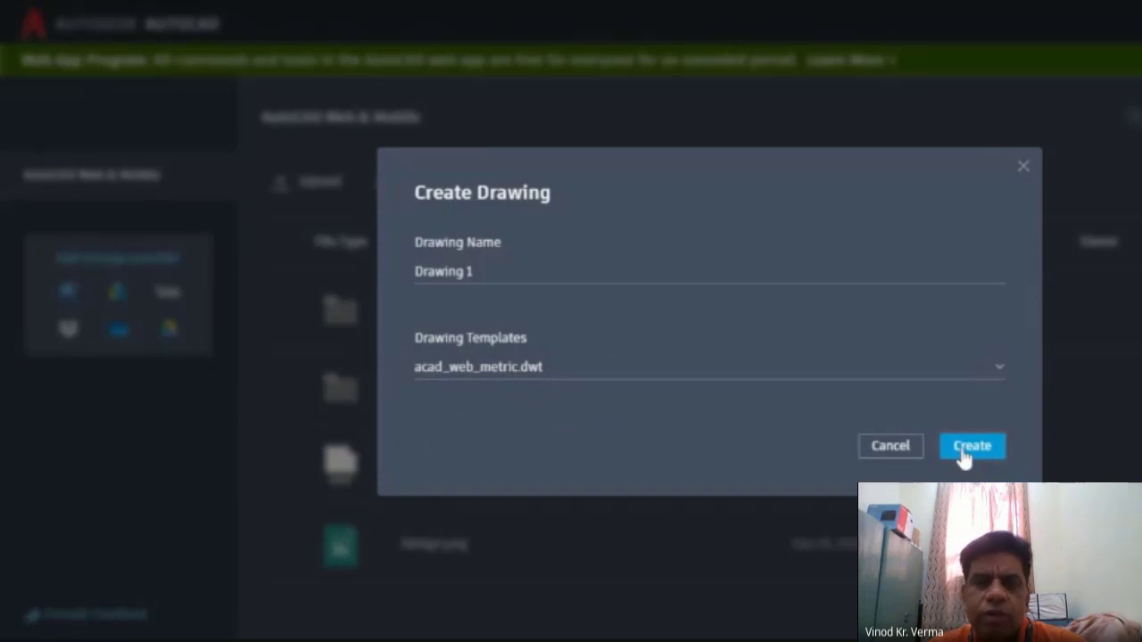
{"action": "left_click", "coordinate": [972, 446]}
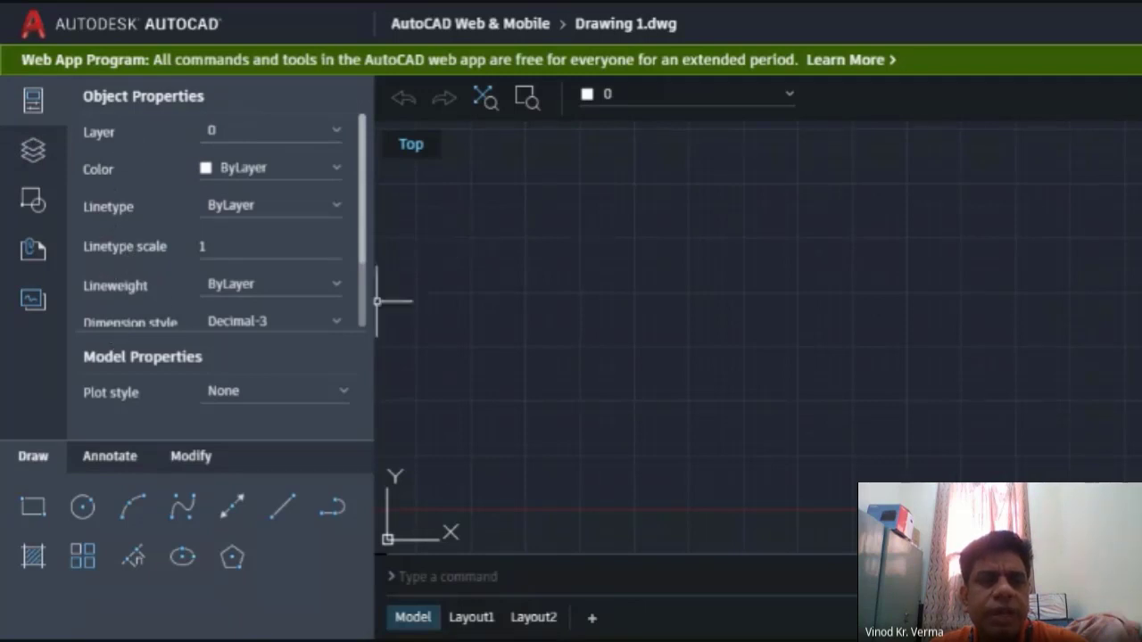
- View the Layers, Blocks, External References and Traces panels in turn, then collapse the side panel
{"action": "left_click_drag", "start_coordinate": [364, 191], "coordinate": [362, 227]}
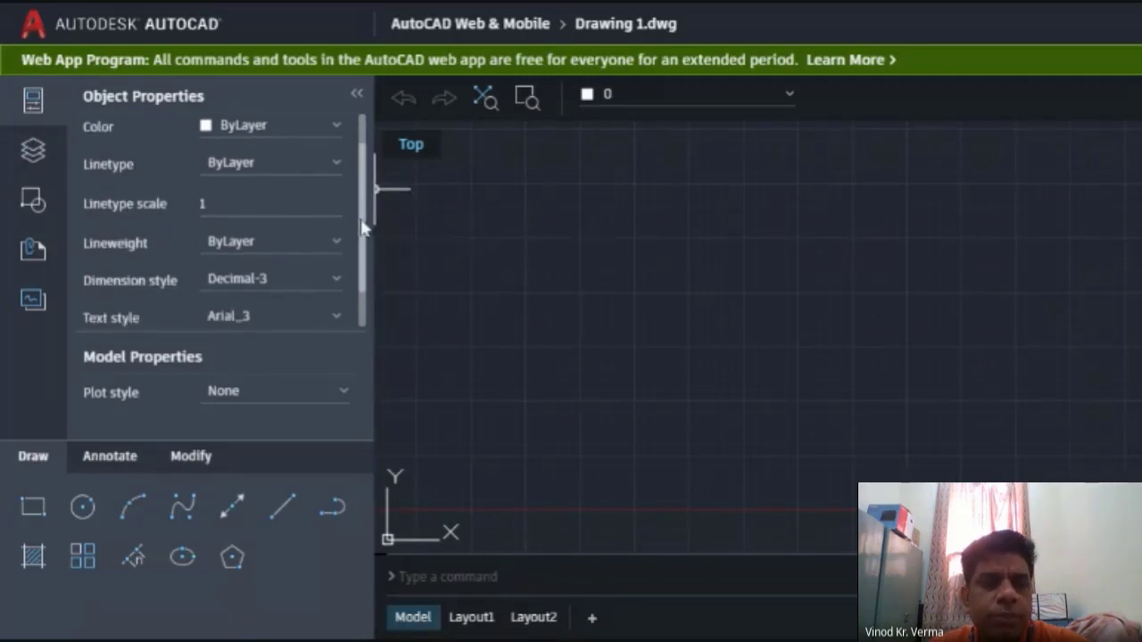
{"action": "left_click", "coordinate": [32, 167]}
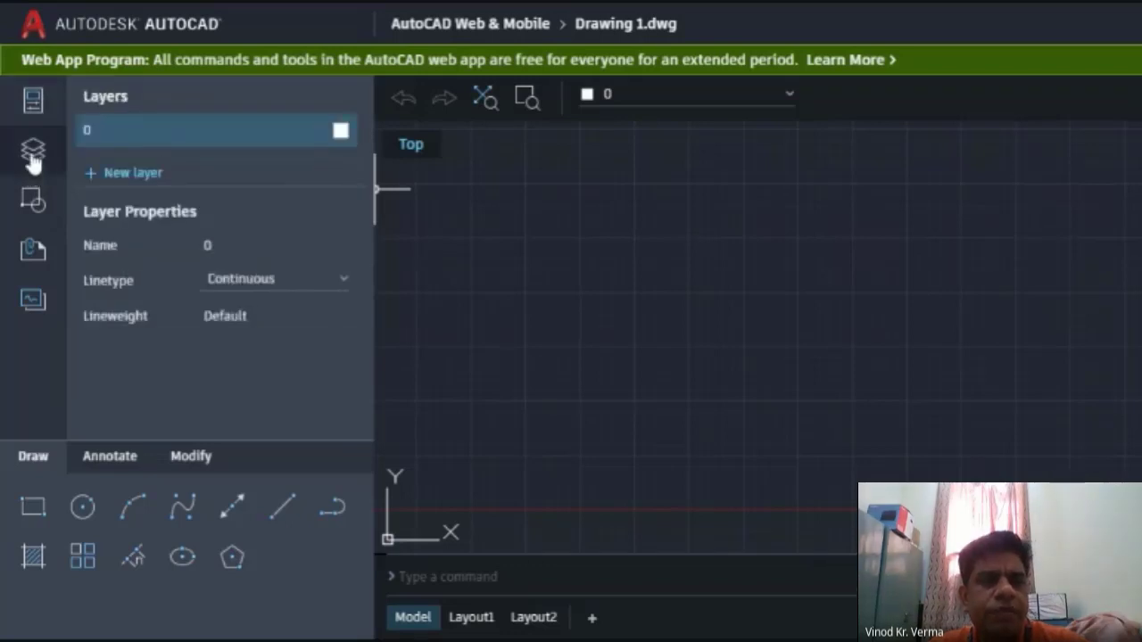
{"action": "left_click", "coordinate": [31, 202]}
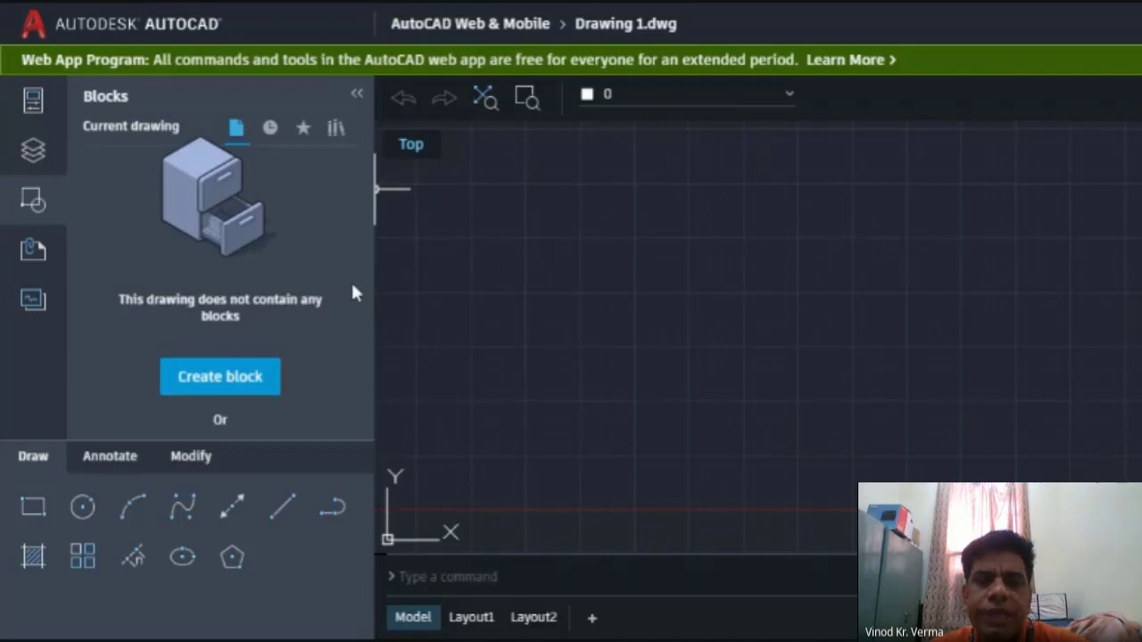
{"action": "left_click", "coordinate": [35, 259]}
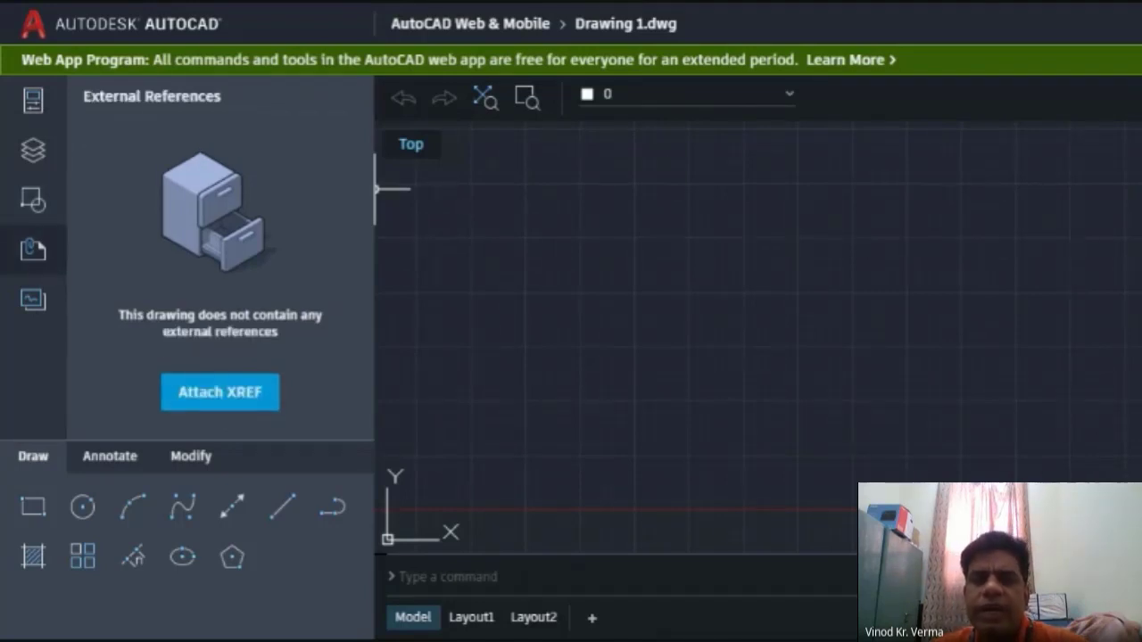
{"action": "left_click", "coordinate": [33, 303]}
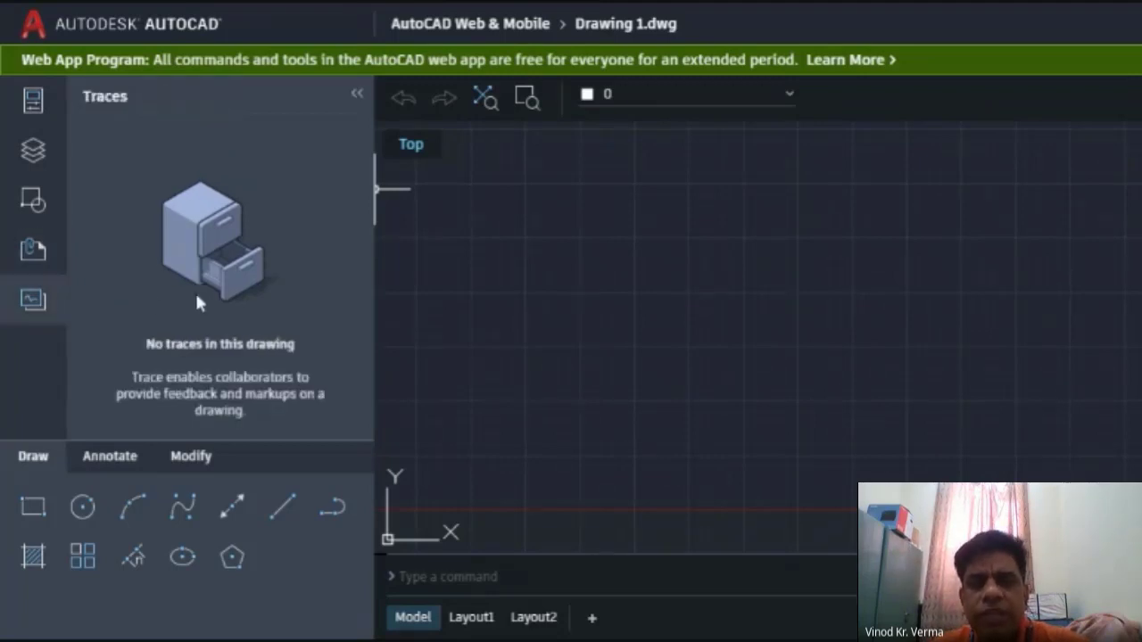
{"action": "left_click", "coordinate": [357, 97]}
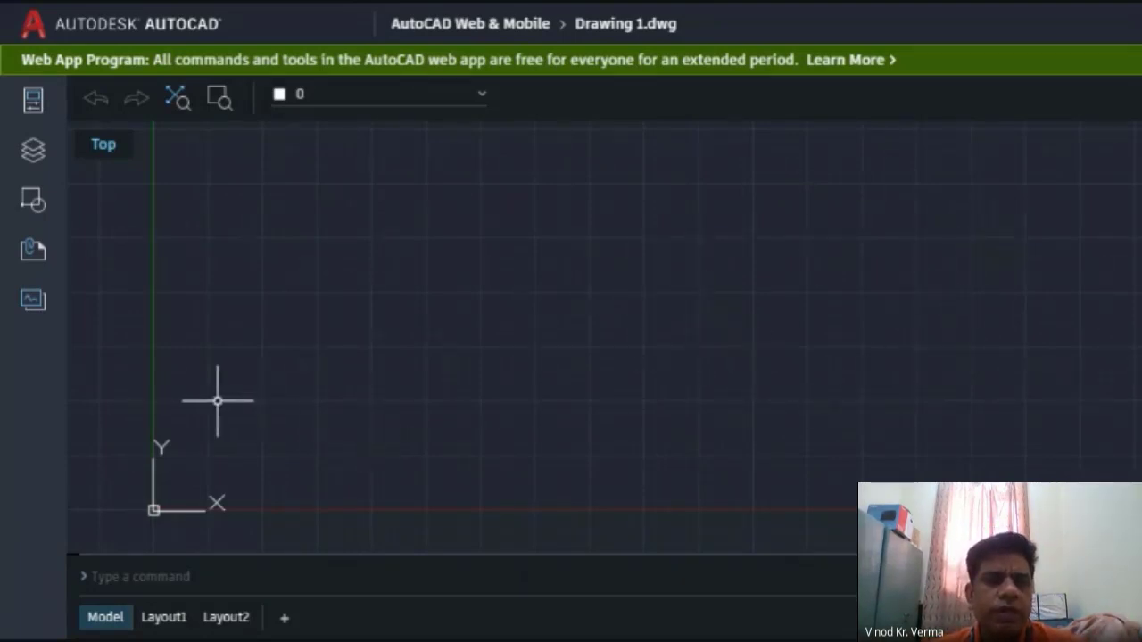
- Reopen the Traces panel from the left sidebar
{"action": "left_click", "coordinate": [32, 301]}
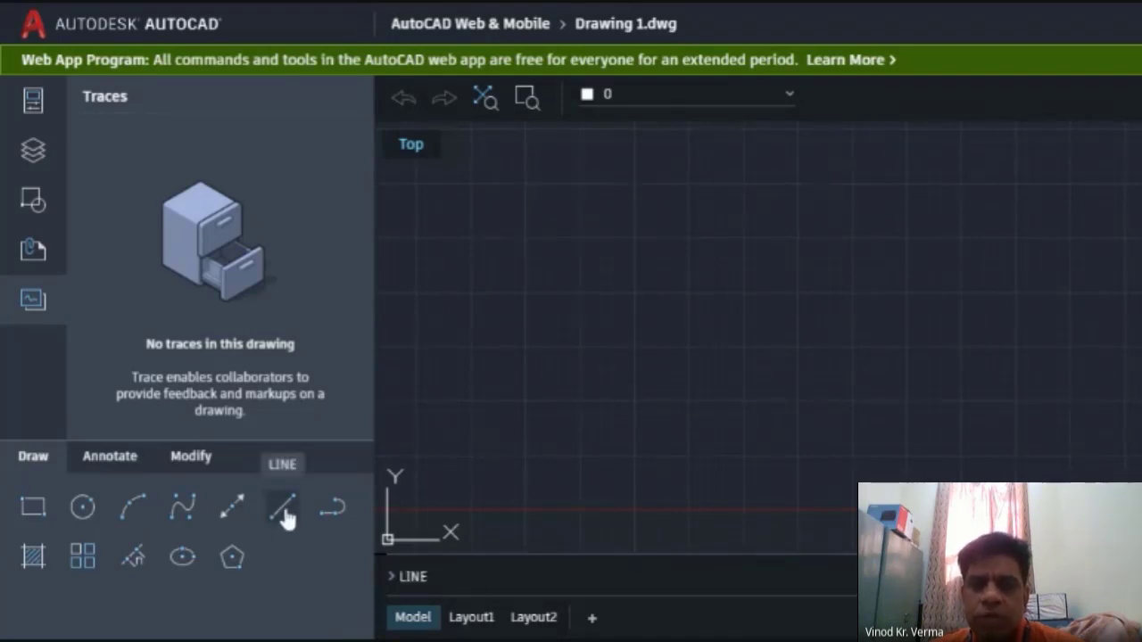
- Draw five connected lines forming an open rectangular outline, then end the LINE command
{"action": "left_click", "coordinate": [283, 508]}
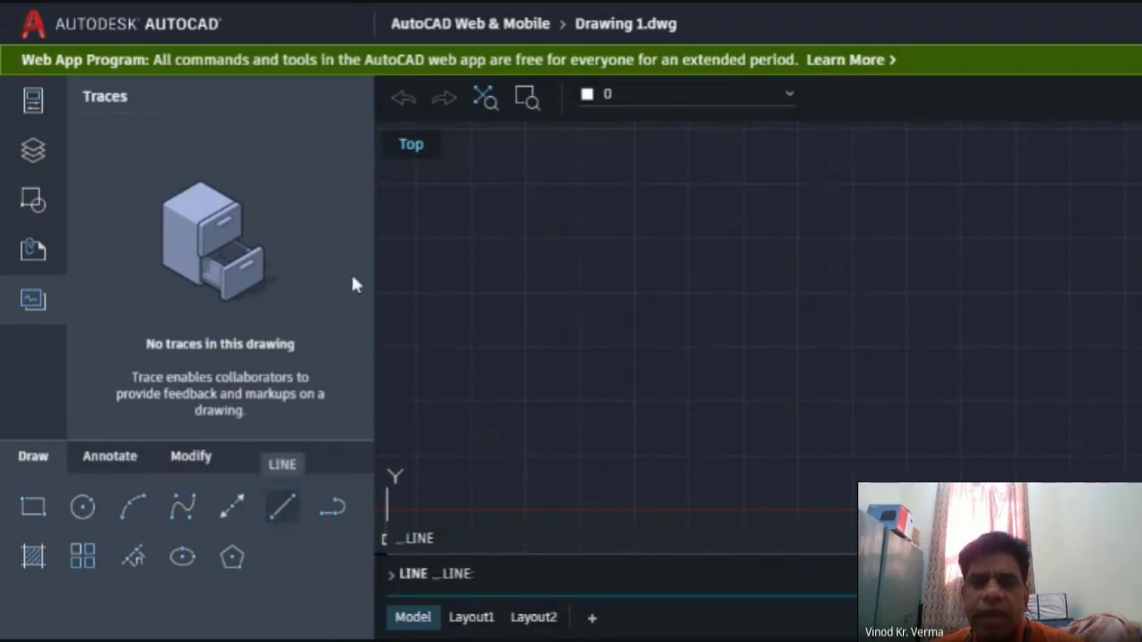
{"action": "left_click", "coordinate": [578, 291]}
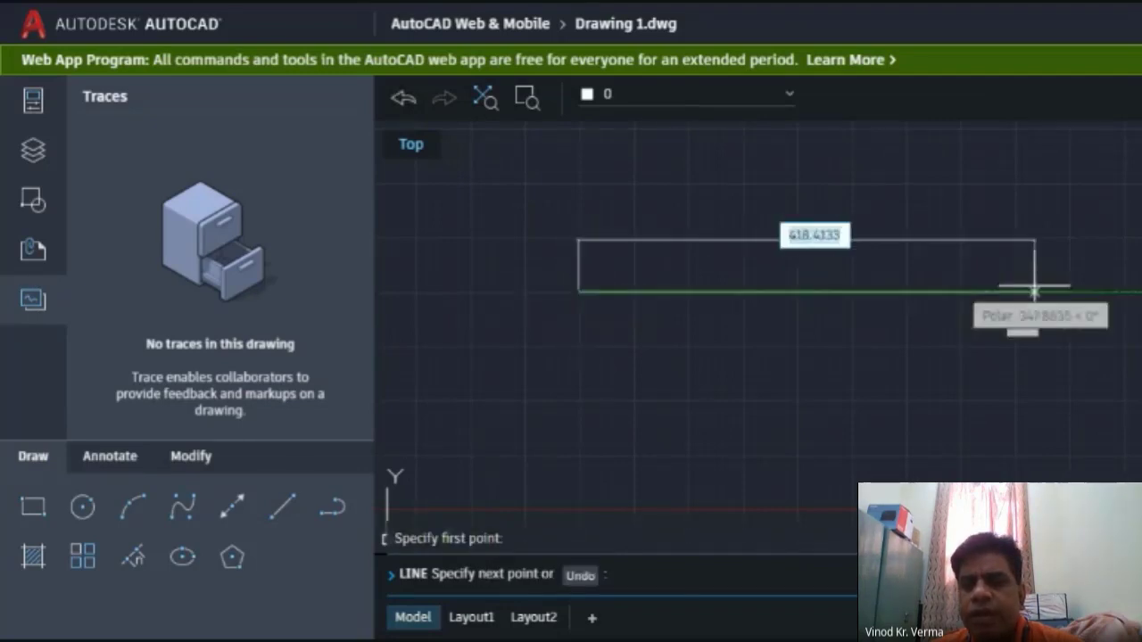
{"action": "left_click", "coordinate": [1141, 291]}
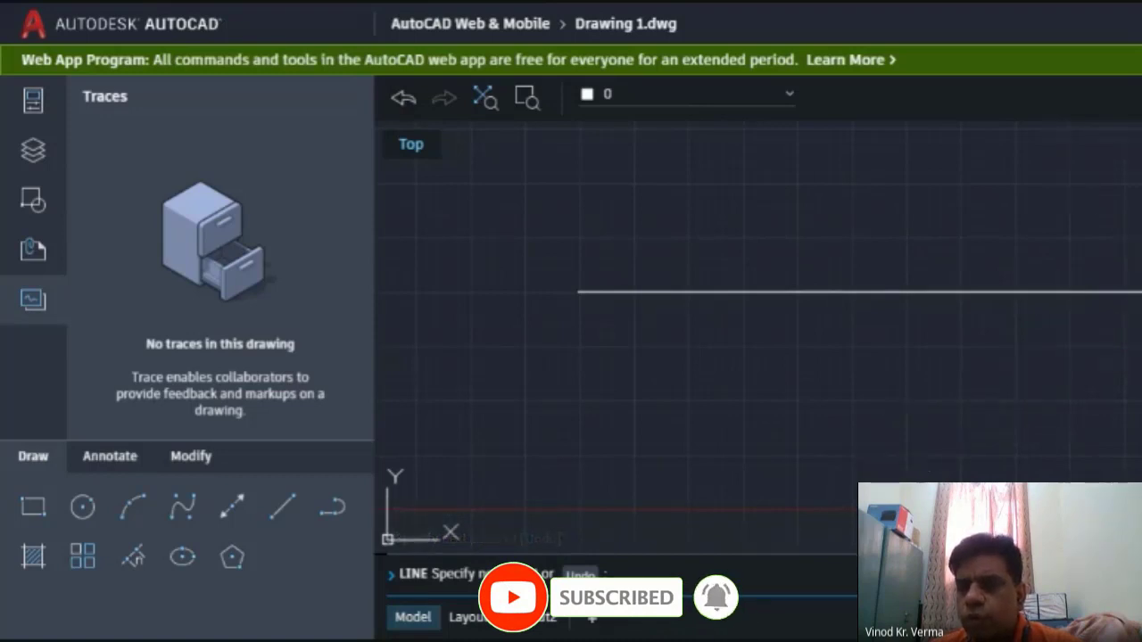
{"action": "left_click", "coordinate": [1141, 170]}
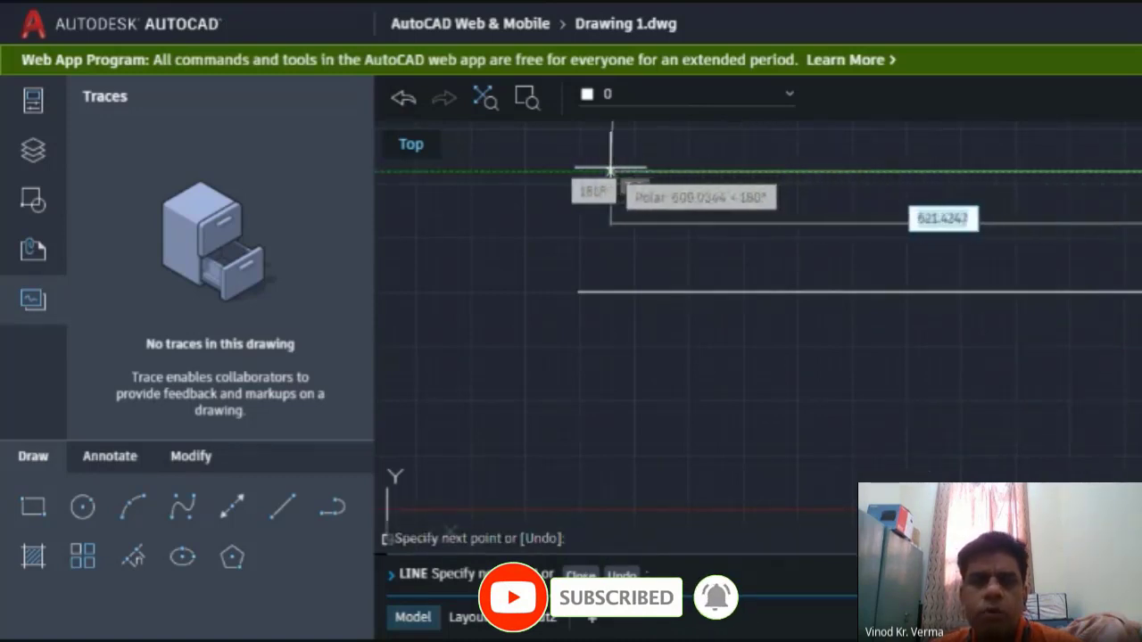
{"action": "left_click", "coordinate": [531, 170]}
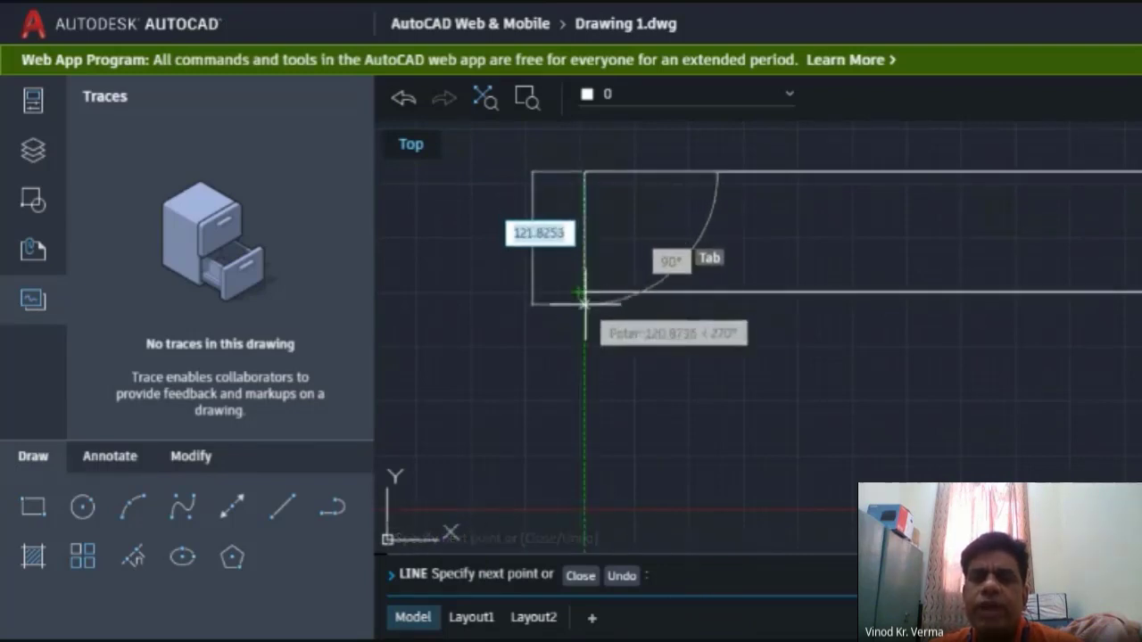
{"action": "left_click", "coordinate": [585, 339]}
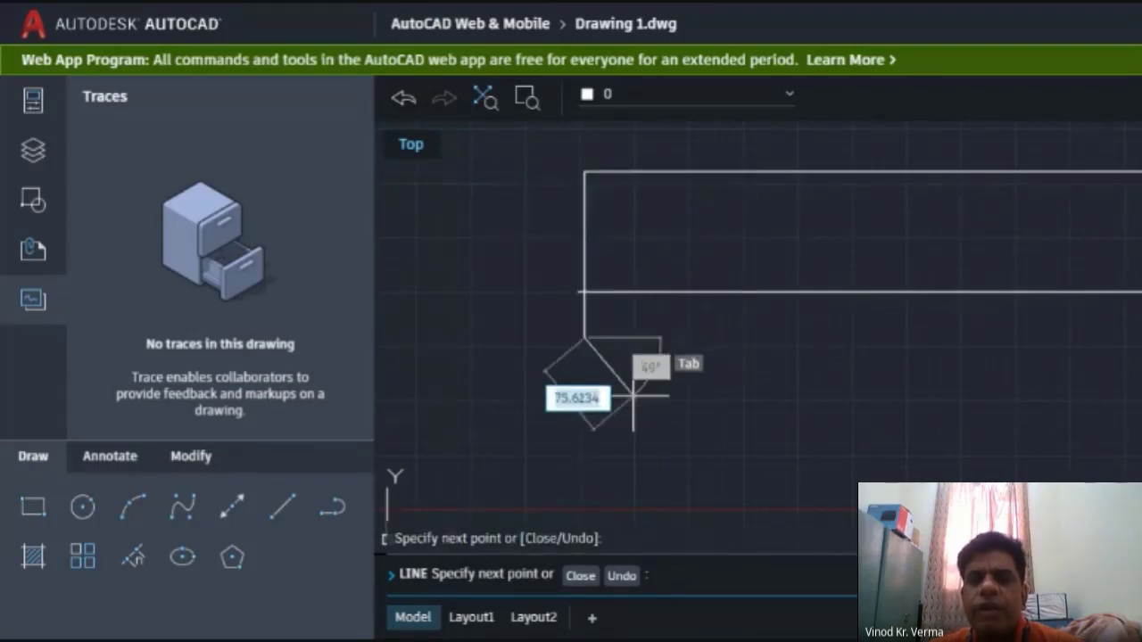
{"action": "key", "text": "Escape"}
{"action": "key", "text": "Escape"}
{"action": "key", "text": "Escape"}
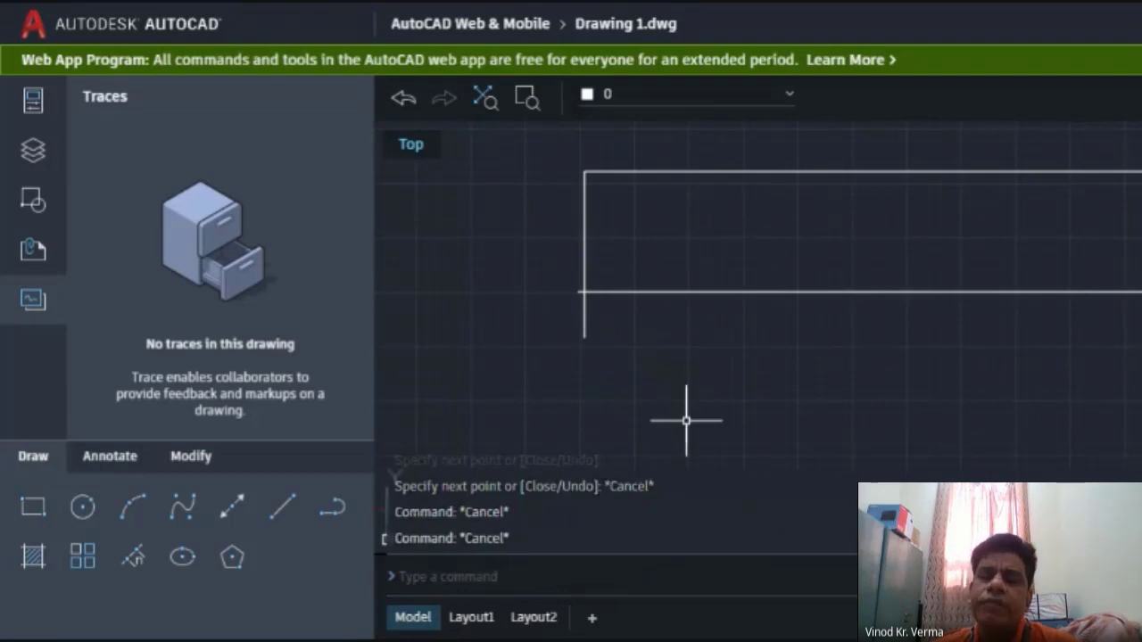